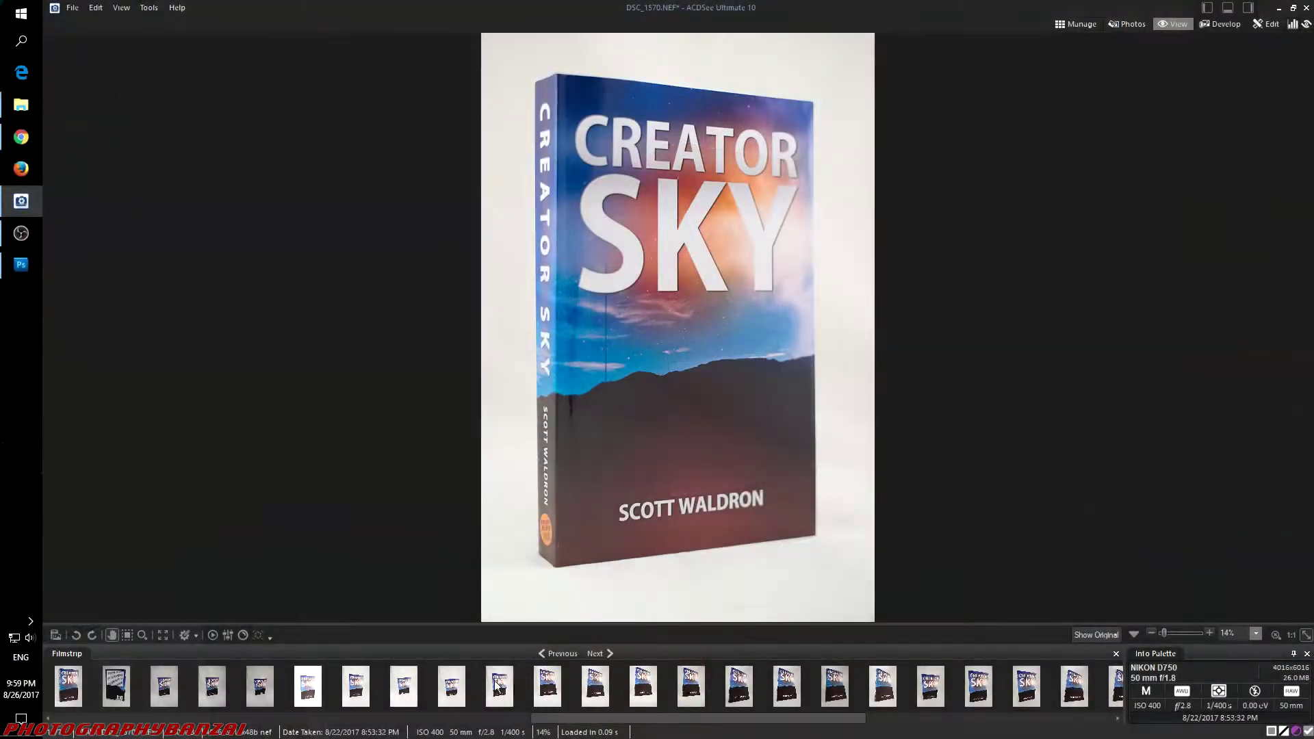
# Step: Browse the filmstrip of book photos to reach DSC_1577 in Develop mode
pyautogui.click(497, 682)
pyautogui.click(260, 684)
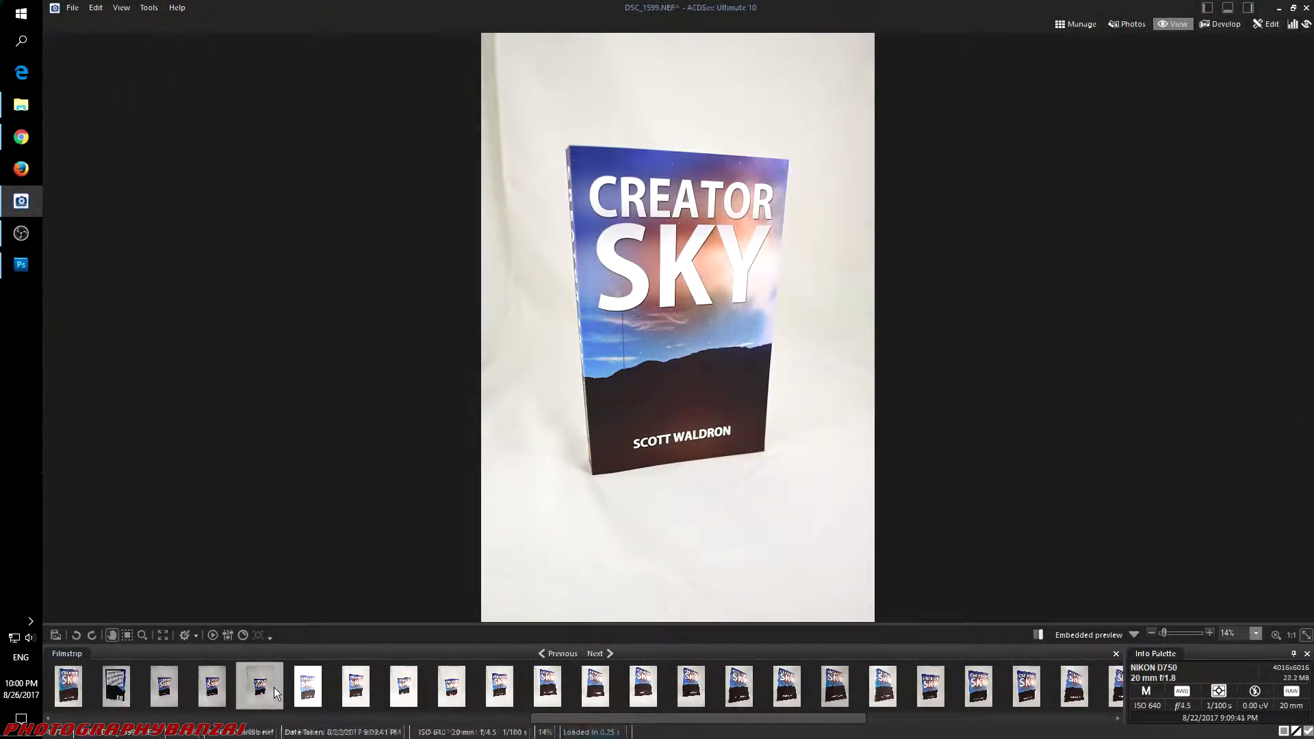
pyautogui.click(212, 684)
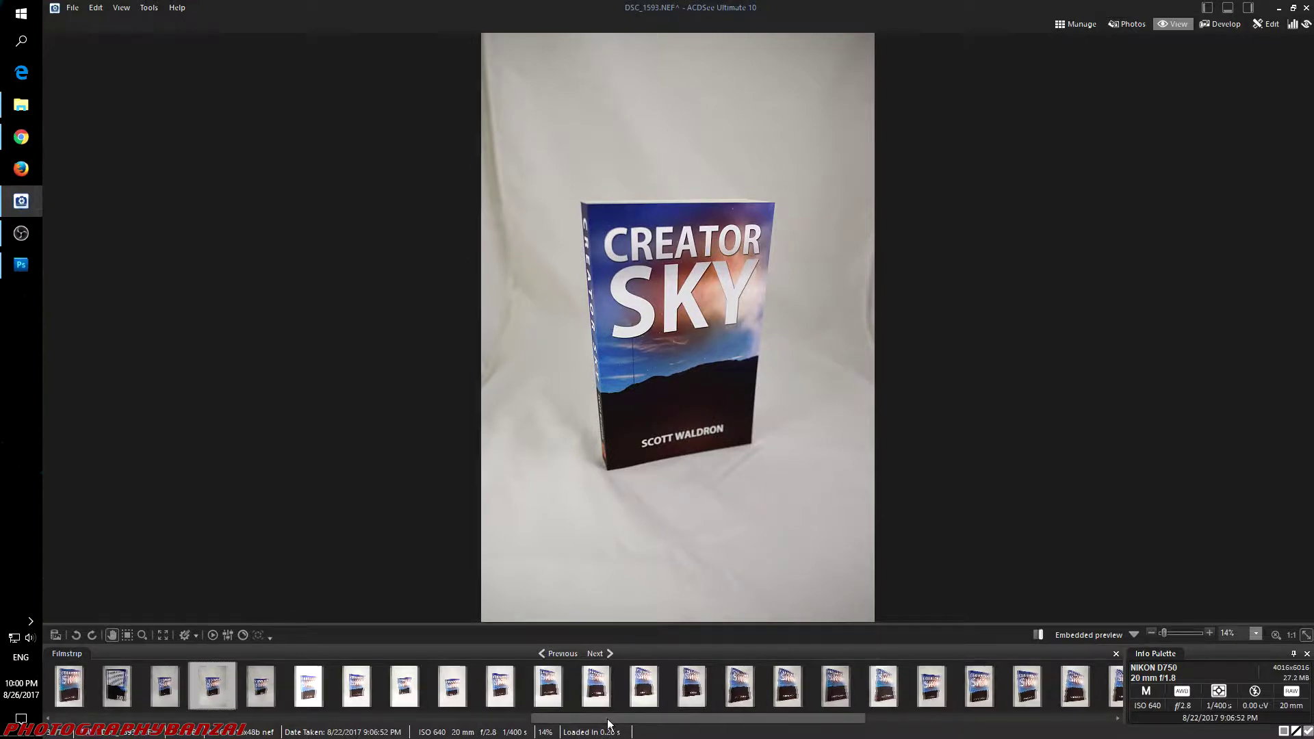
pyautogui.moveTo(606, 718); pyautogui.dragTo(527, 718)
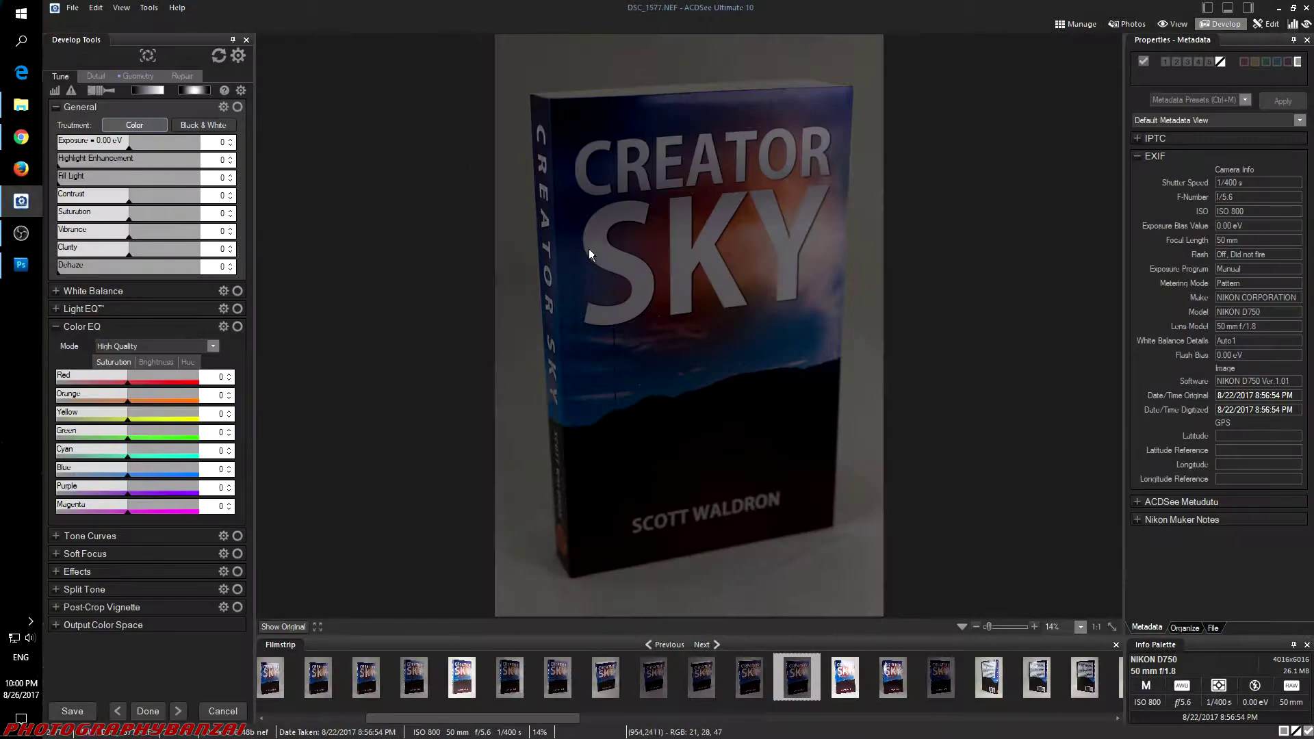
# Step: Brighten DSC_1577 with fill light 44 and highlight enhancement 18
pyautogui.moveTo(112, 177); pyautogui.dragTo(191, 135)
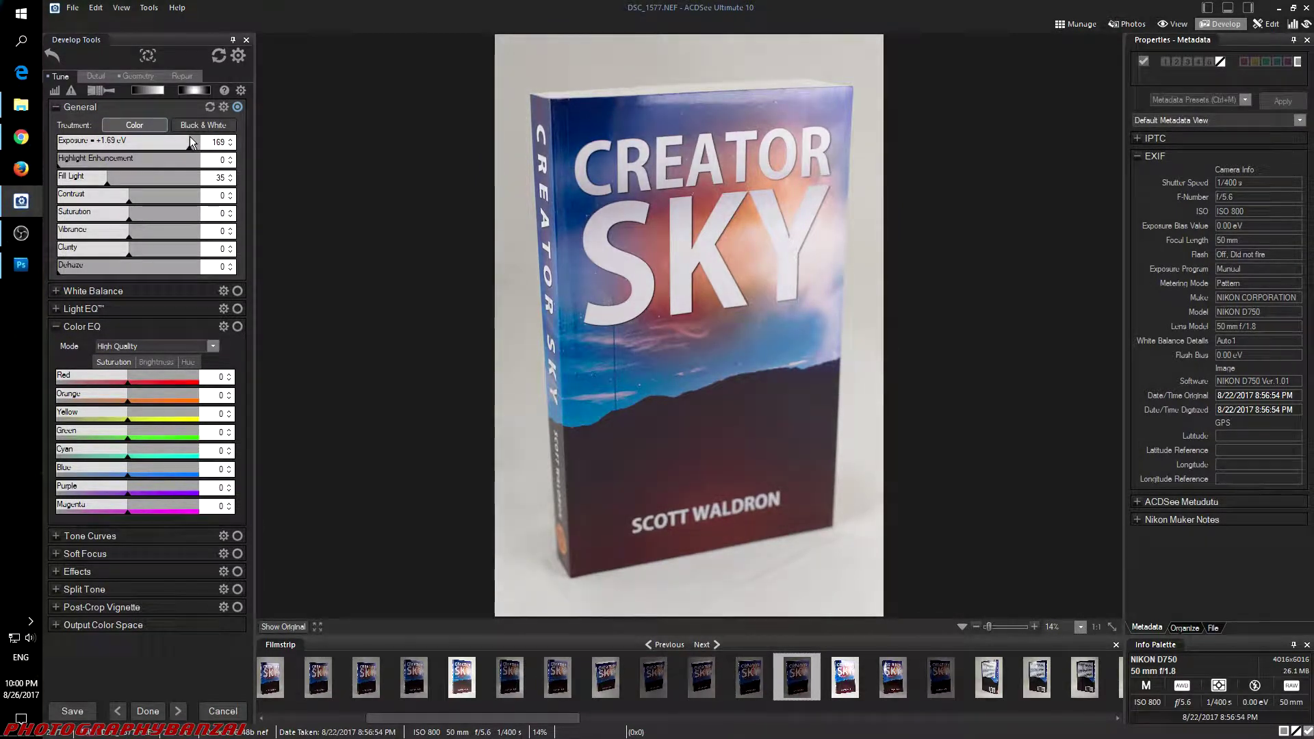
pyautogui.moveTo(111, 180); pyautogui.dragTo(120, 174)
pyautogui.click(83, 165)
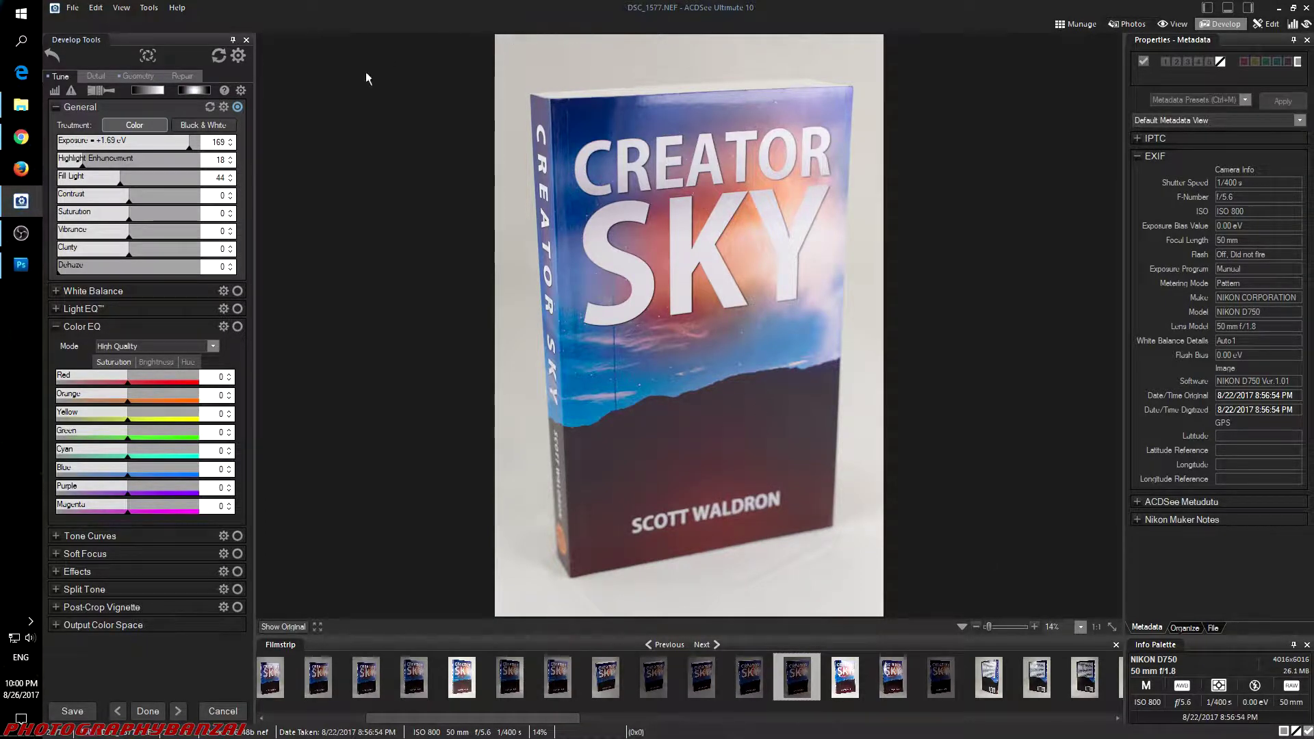
# Step: Export the developed photo as DSC_1577.png using the FullPNG preset
pyautogui.click(72, 8)
pyautogui.click(197, 89)
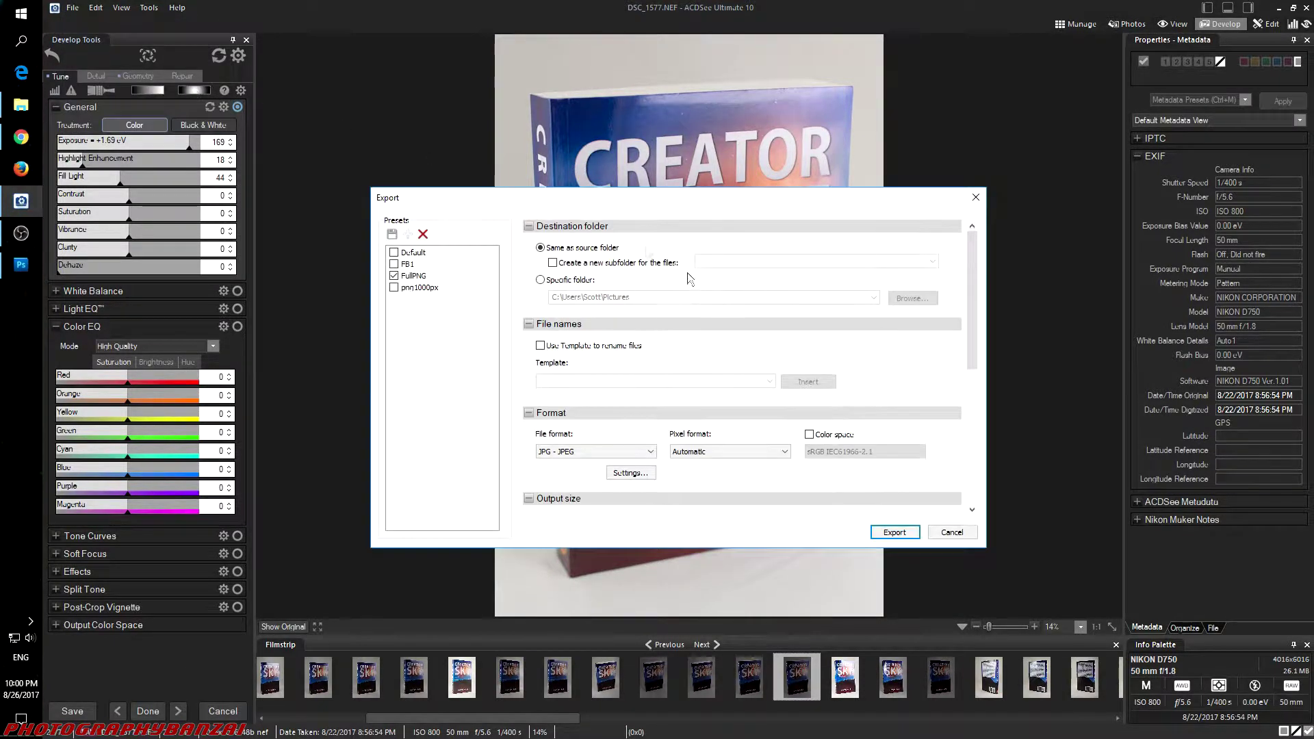
pyautogui.click(418, 277)
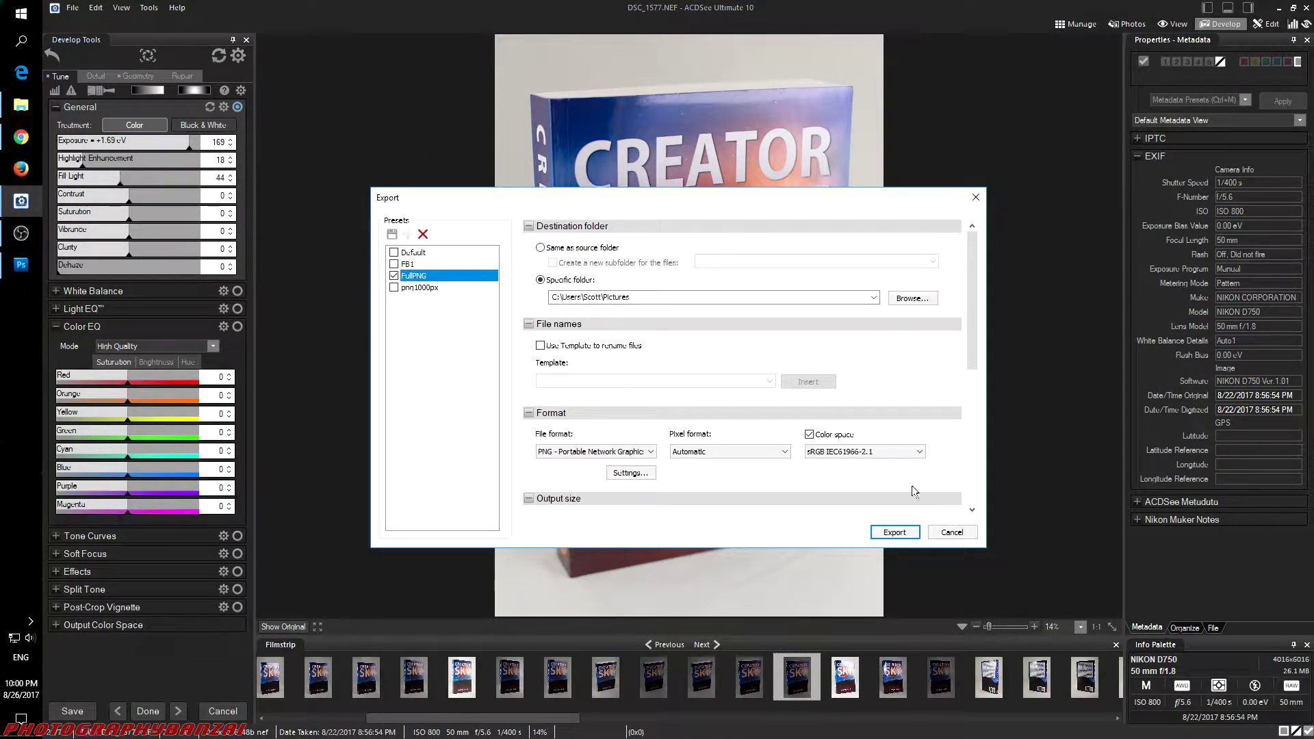
pyautogui.click(898, 533)
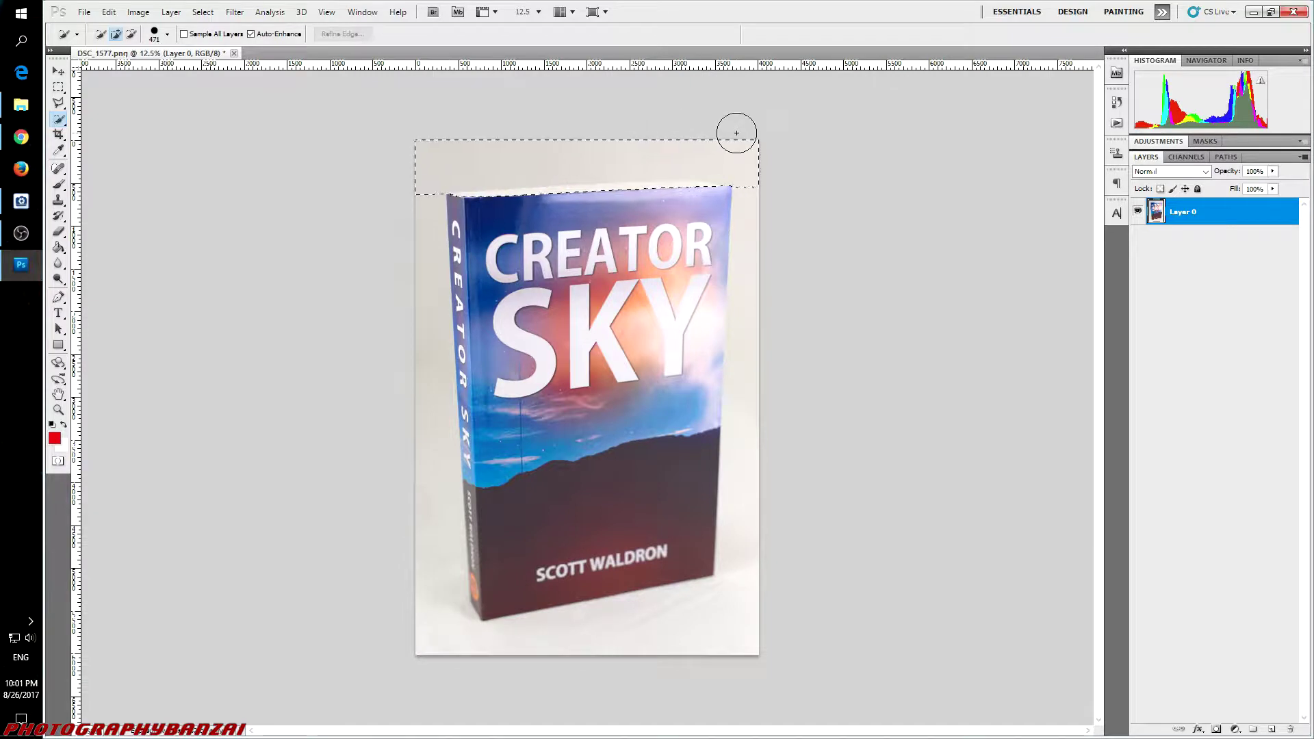
# Step: Quick-select the white background around the book, subtracting stray areas along its top-right edge
pyautogui.moveTo(739, 135)
pyautogui.mouseDown()
pyautogui.moveTo(768, 235)
pyautogui.moveTo(768, 583)
pyautogui.moveTo(747, 635)
pyautogui.moveTo(463, 653)
pyautogui.moveTo(432, 598)
pyautogui.moveTo(416, 264)
pyautogui.mouseUp()
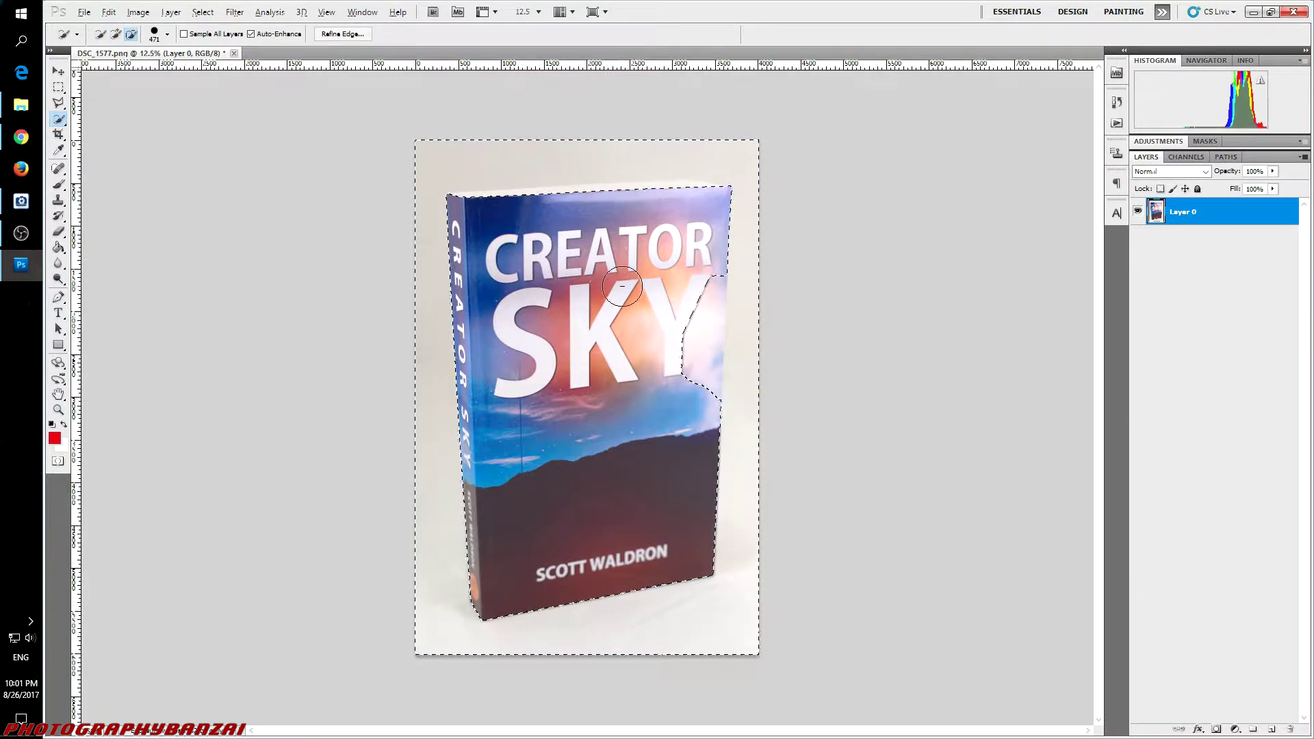
pyautogui.press('alt')
pyautogui.keyDown('alt'); pyautogui.click(696, 265); pyautogui.keyUp('alt')
pyautogui.keyDown('alt'); pyautogui.click(688, 200); pyautogui.keyUp('alt')
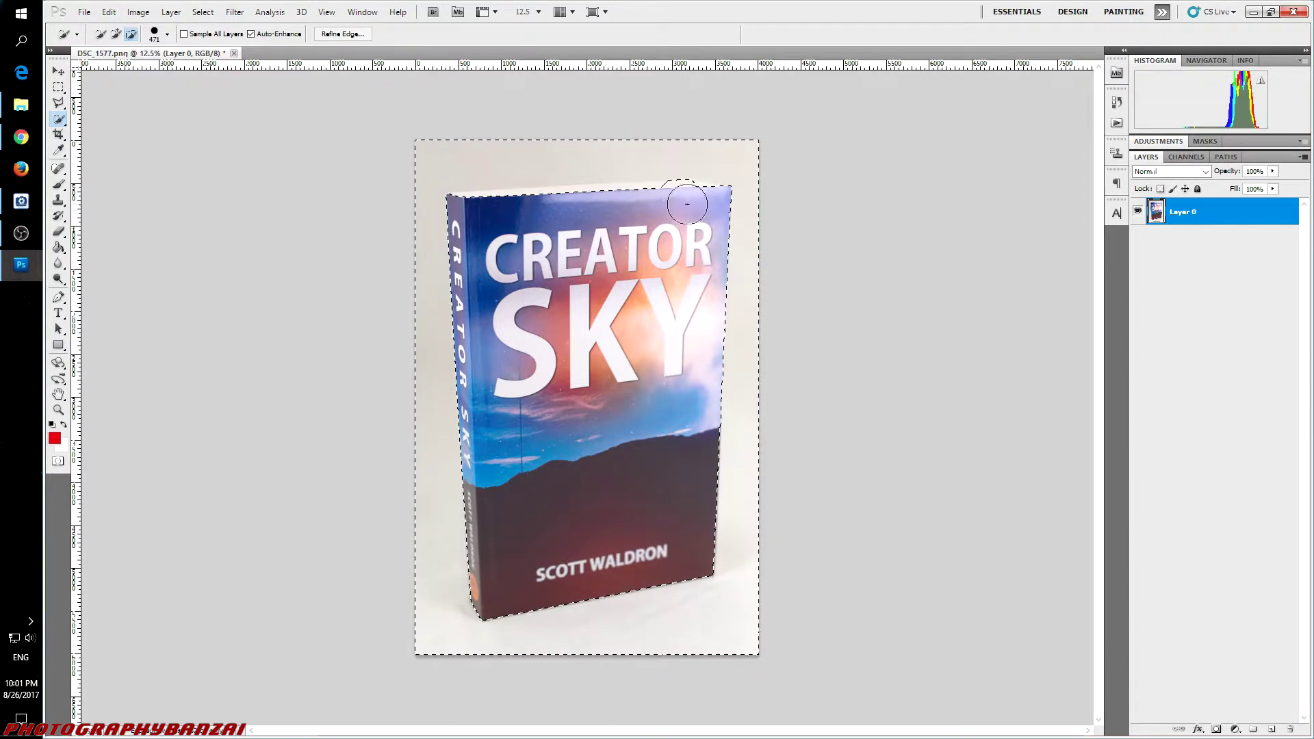
pyautogui.keyDown('alt'); pyautogui.click(710, 205); pyautogui.keyUp('alt')
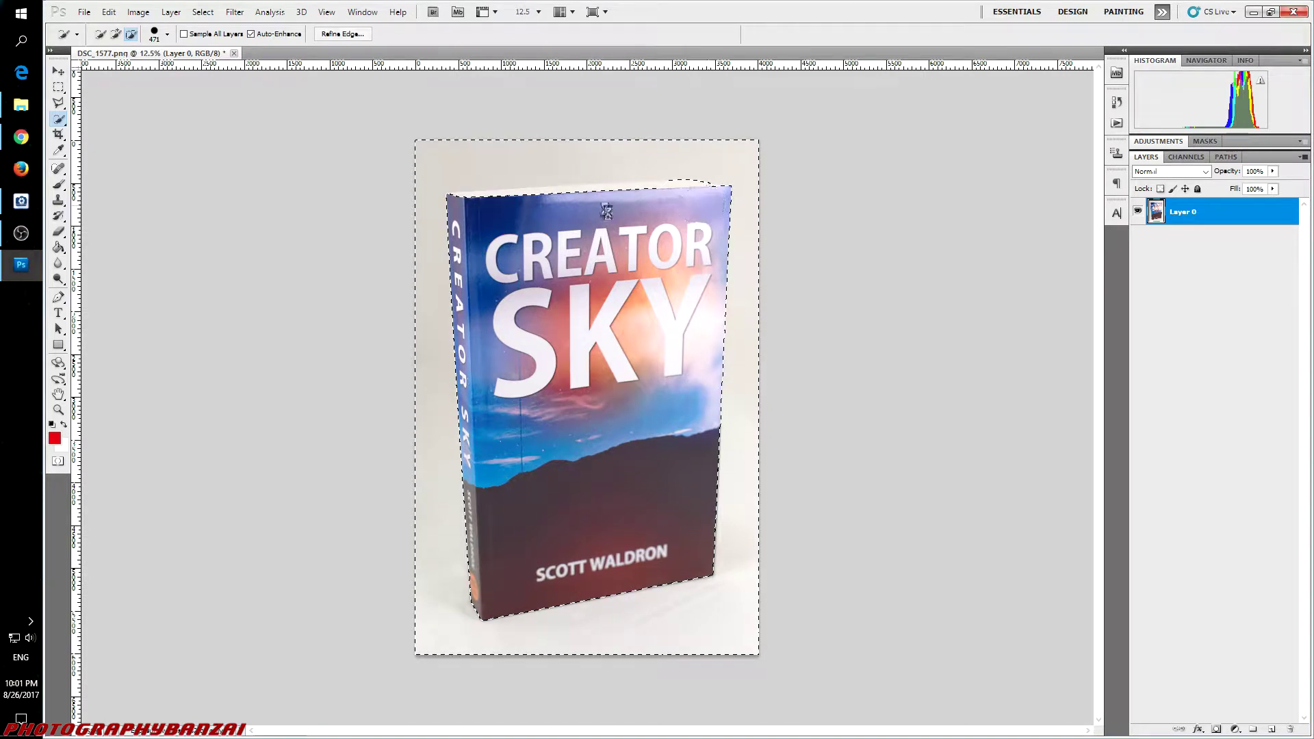
pyautogui.scroll(4, 585, 195)
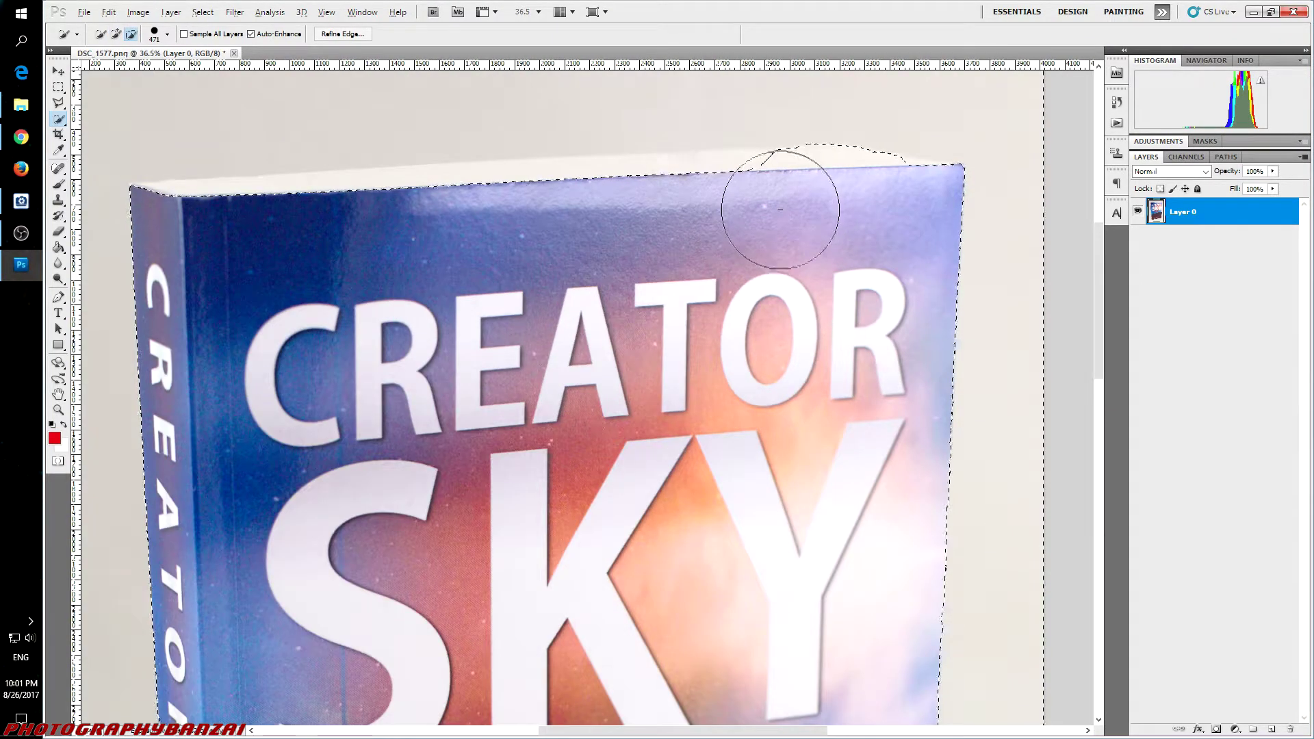
pyautogui.moveTo(780, 209)
pyautogui.mouseDown()
pyautogui.moveTo(678, 205)
pyautogui.moveTo(317, 243)
pyautogui.mouseUp()
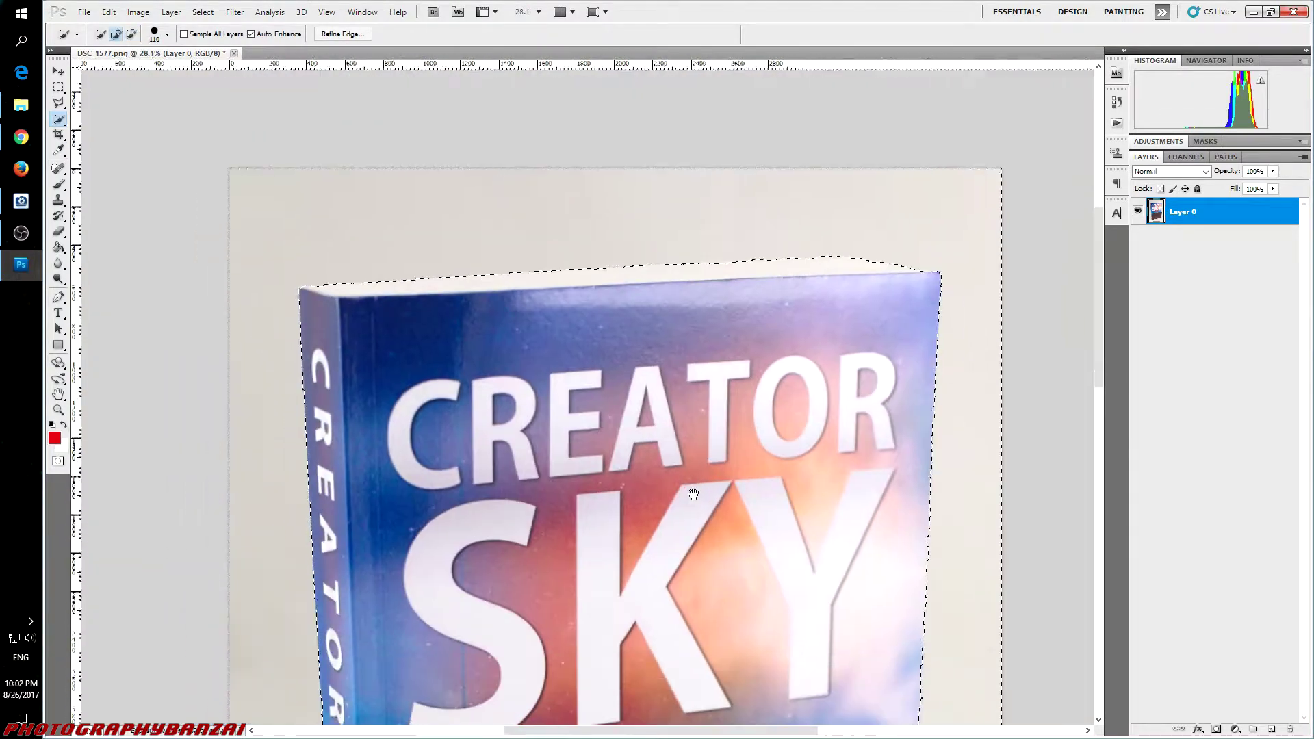
pyautogui.moveTo(693, 492); pyautogui.dragTo(714, 464)
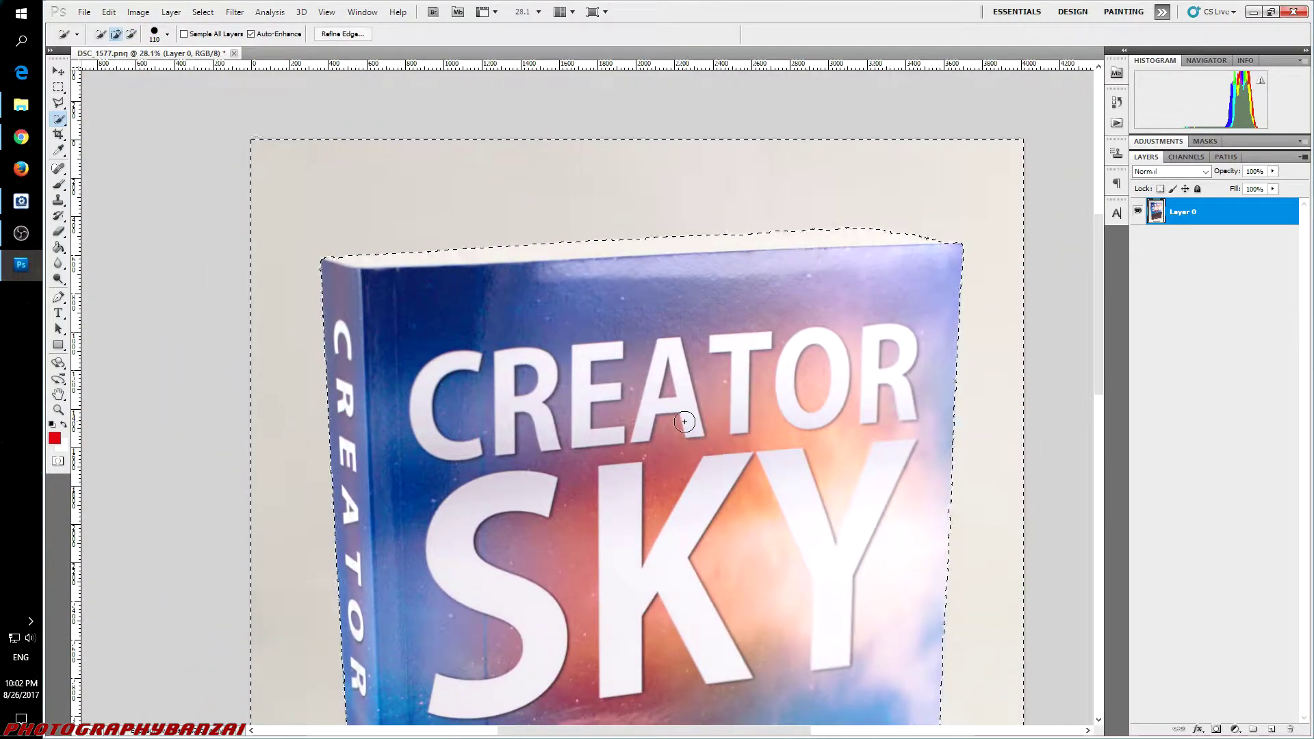
# Step: Delete the selected background, deselect, and zoom out to view the whole book
pyautogui.press('Delete')
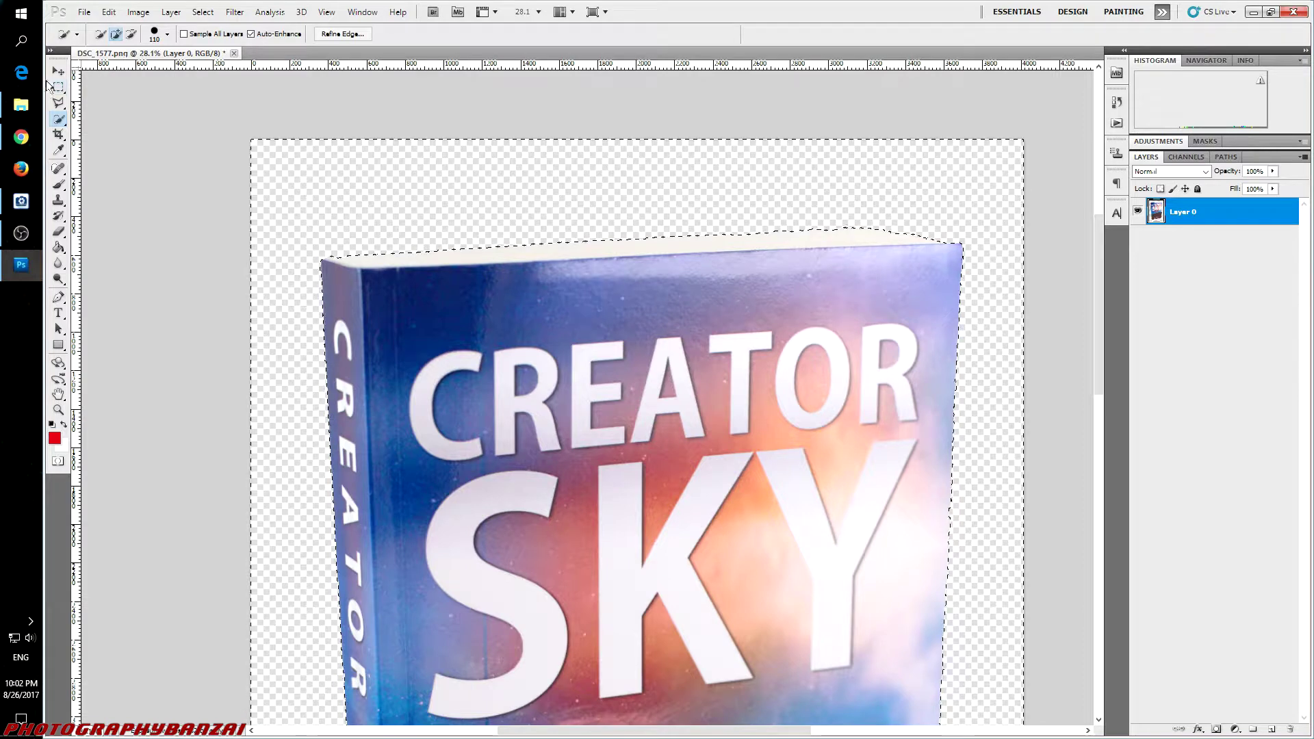
pyautogui.press('m')
pyautogui.hotkey('ctrl', 'd')
pyautogui.hotkey('ctrl', '0')
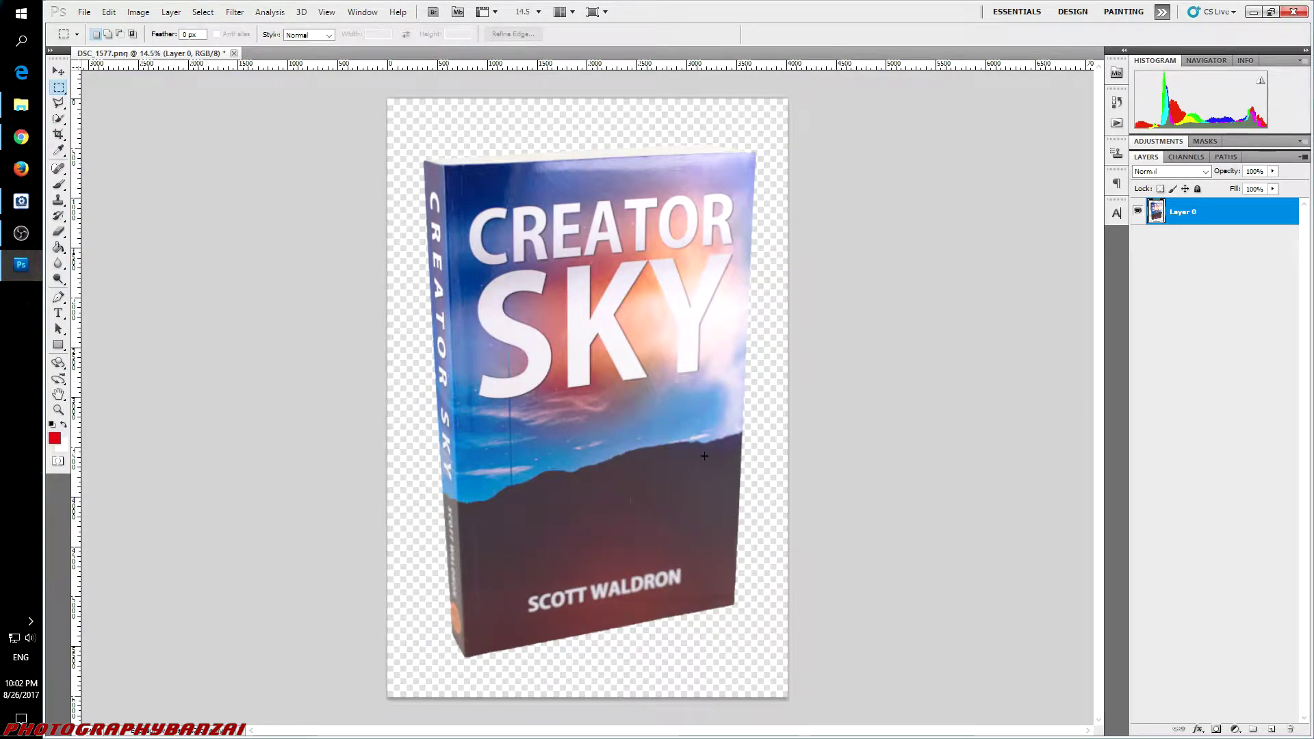
# Step: Create a new 1920×1080 px document with a transparent background
pyautogui.click(138, 12)
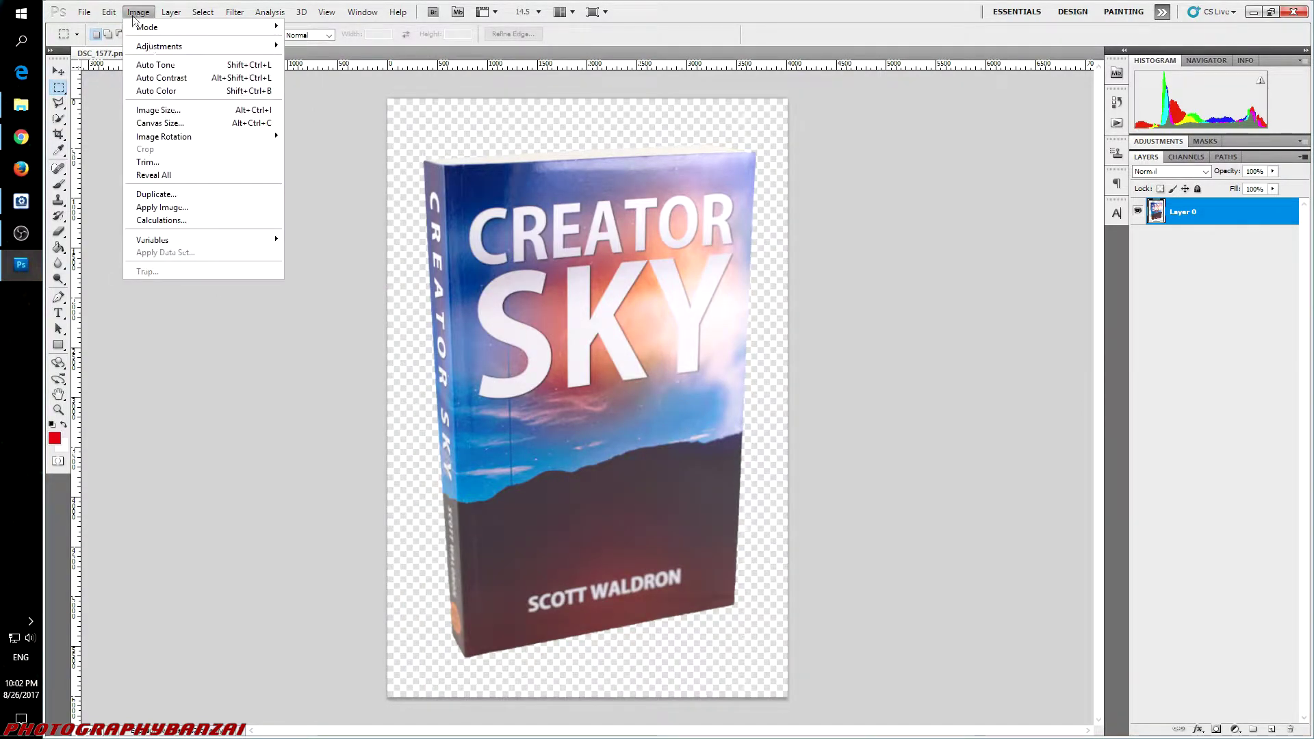
pyautogui.moveTo(274, 47)
pyautogui.click(148, 26)
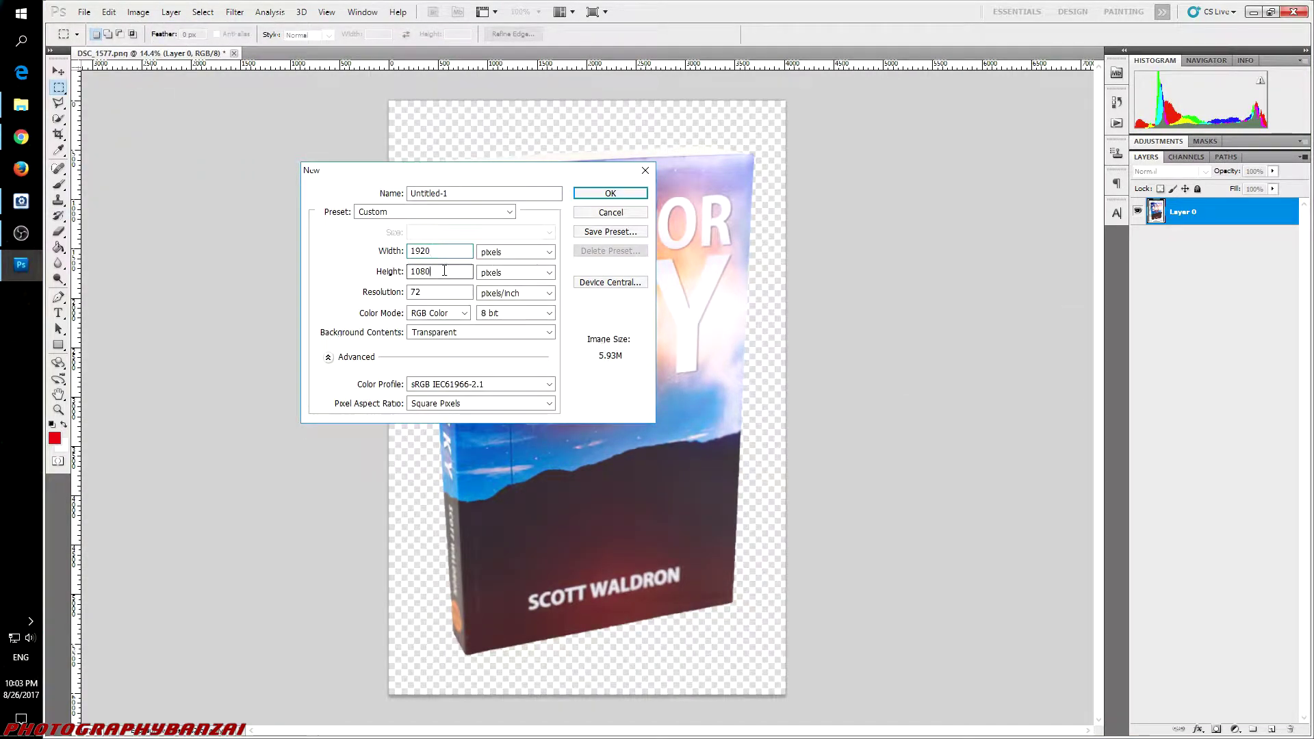
pyautogui.click(621, 193)
# Step: Drag the cut-out book layer from DSC_1577.png into Untitled-1
pyautogui.click(147, 53)
pyautogui.click(58, 71)
pyautogui.moveTo(602, 328); pyautogui.dragTo(436, 308)
pyautogui.press('m')
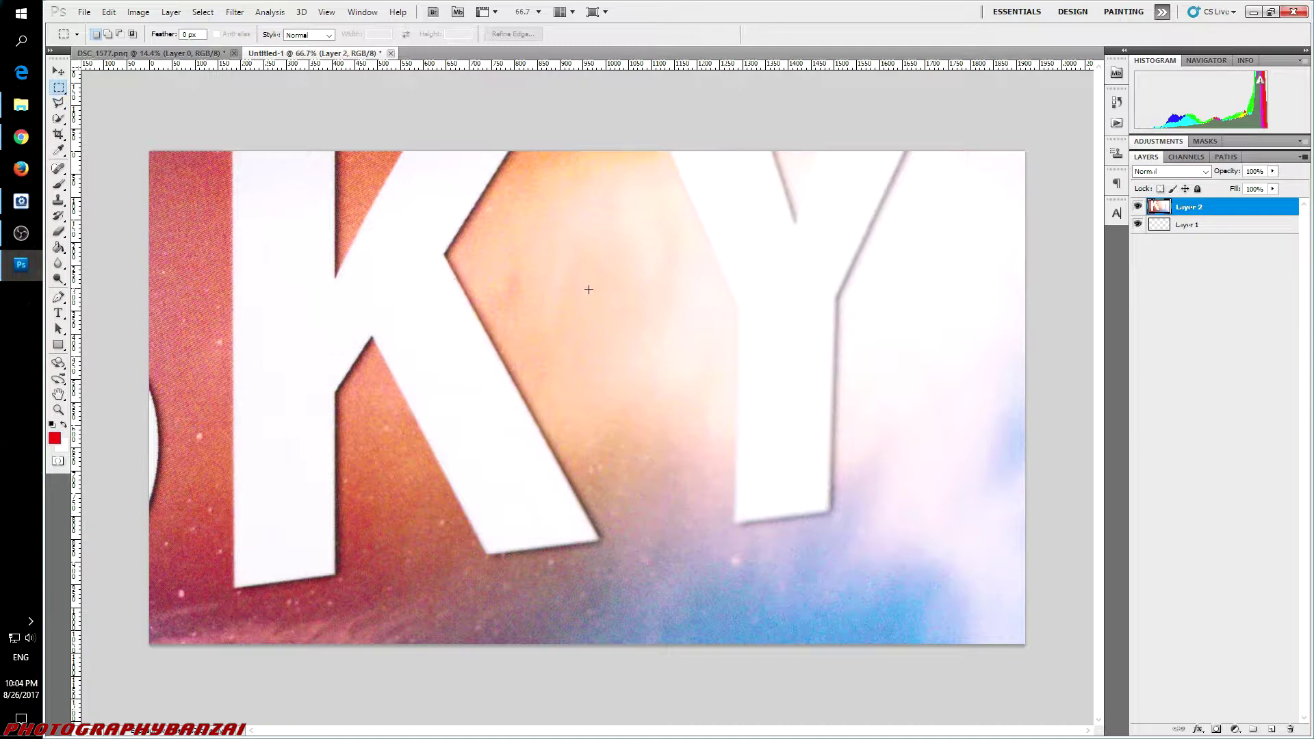
# Step: Free Transform the book layer to 18.98% and place it on the canvas's left side
pyautogui.rightClick(557, 297)
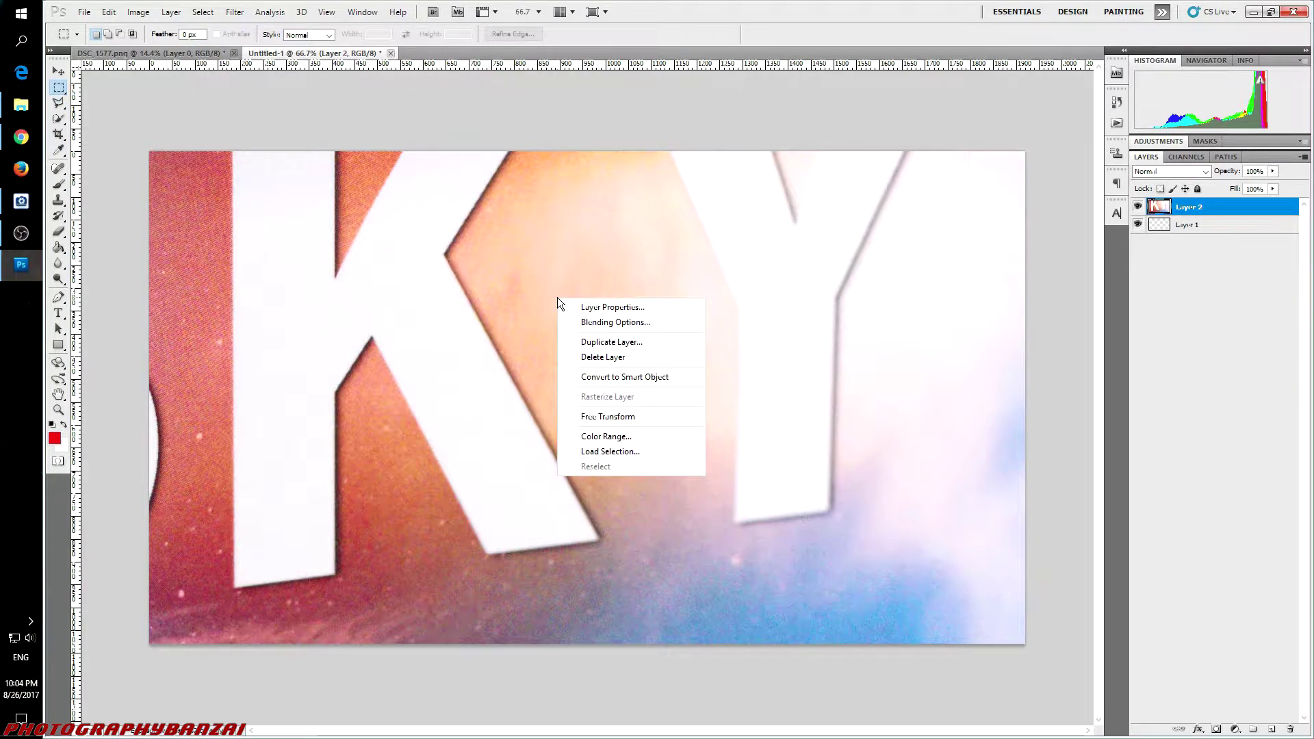
pyautogui.click(617, 417)
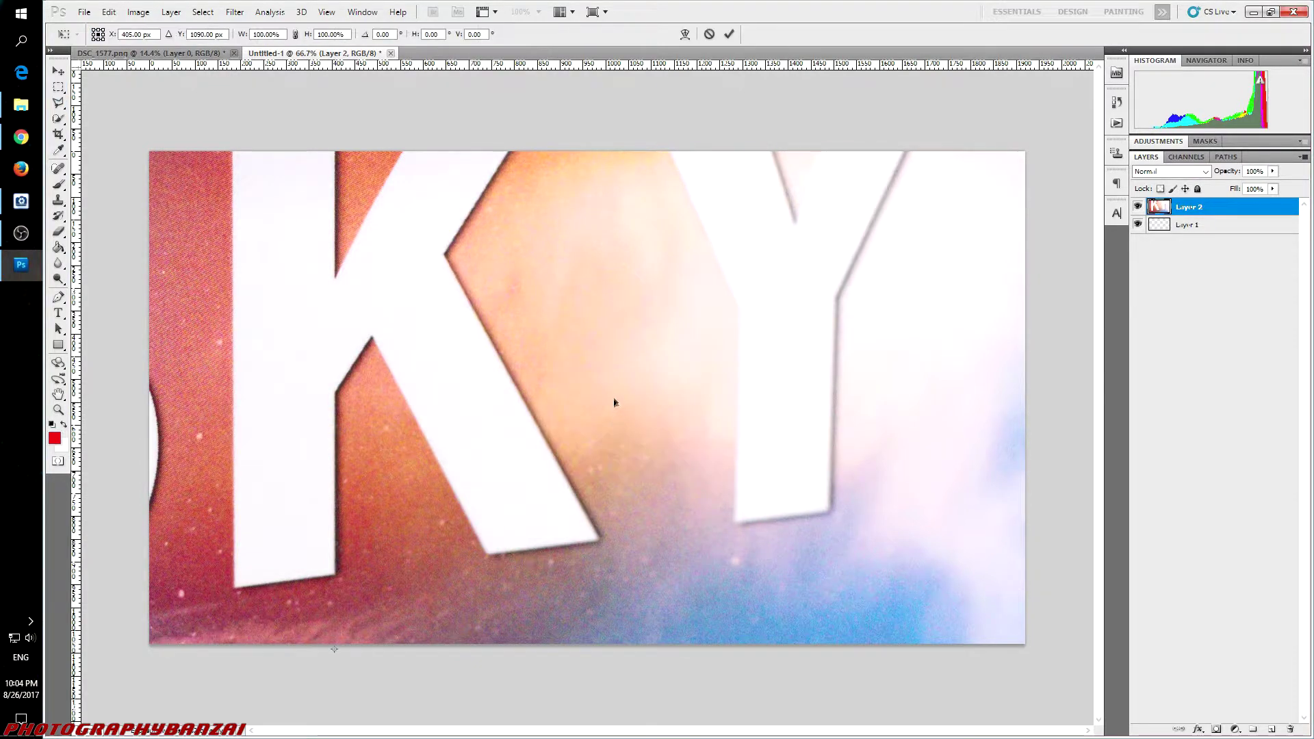
pyautogui.hotkey('ctrl', '0')
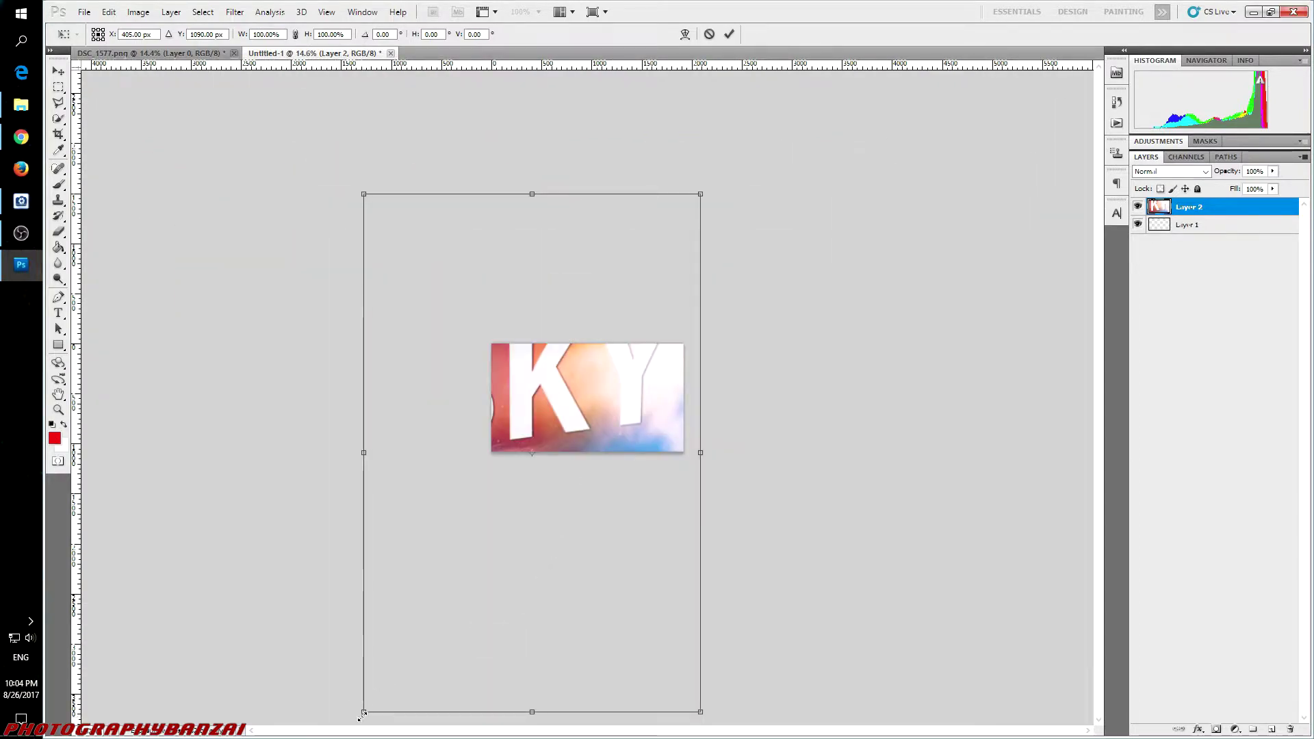
pyautogui.moveTo(356, 716); pyautogui.dragTo(688, 327)
pyautogui.moveTo(687, 219); pyautogui.dragTo(563, 376)
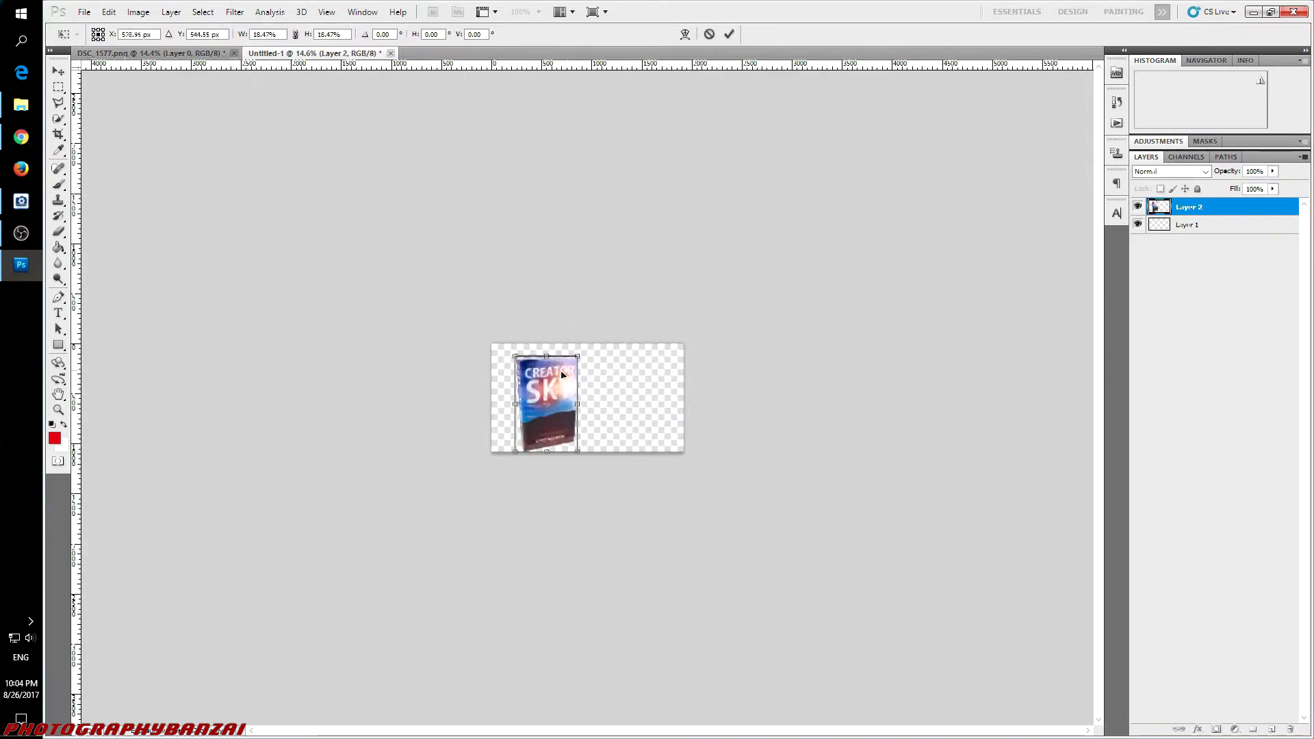
pyautogui.hotkey('ctrl', '+')
pyautogui.hotkey('ctrl', '+')
pyautogui.moveTo(440, 349); pyautogui.dragTo(391, 327)
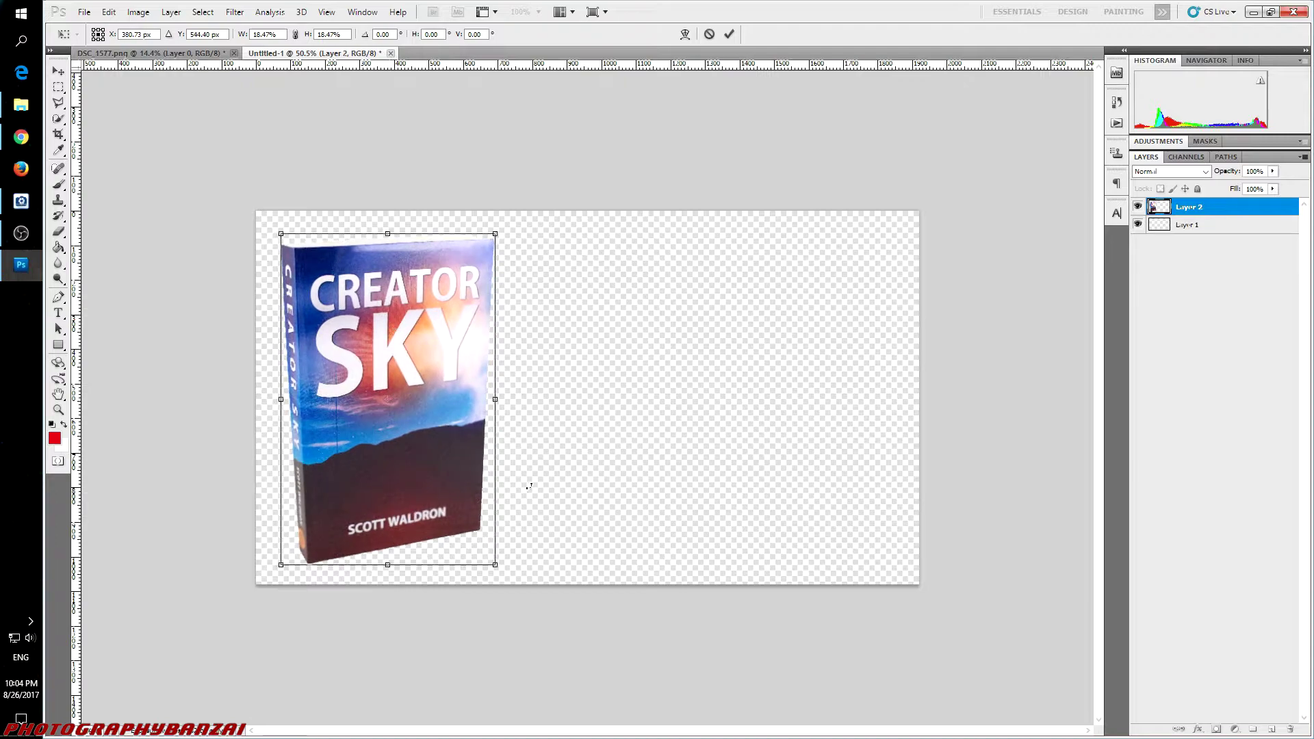
pyautogui.moveTo(494, 564); pyautogui.dragTo(503, 570)
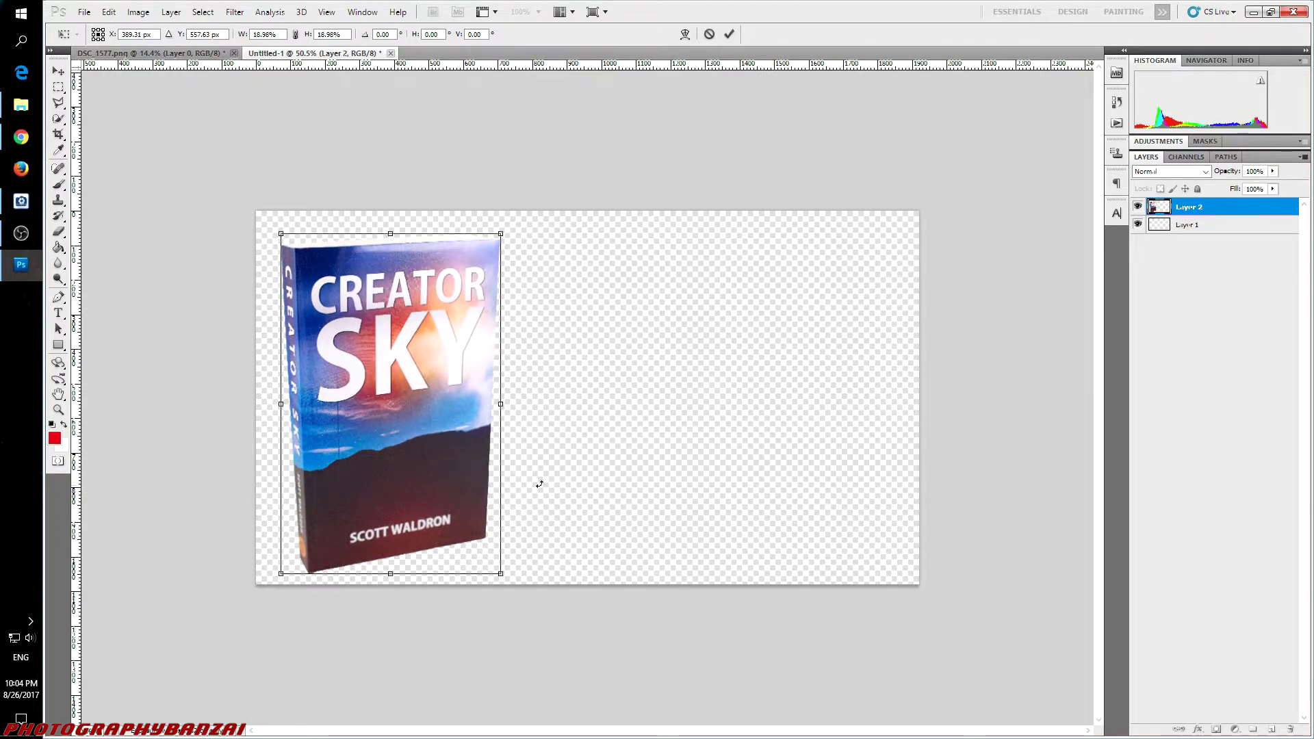
pyautogui.press('Return')
pyautogui.hotkey('ctrl', '+')
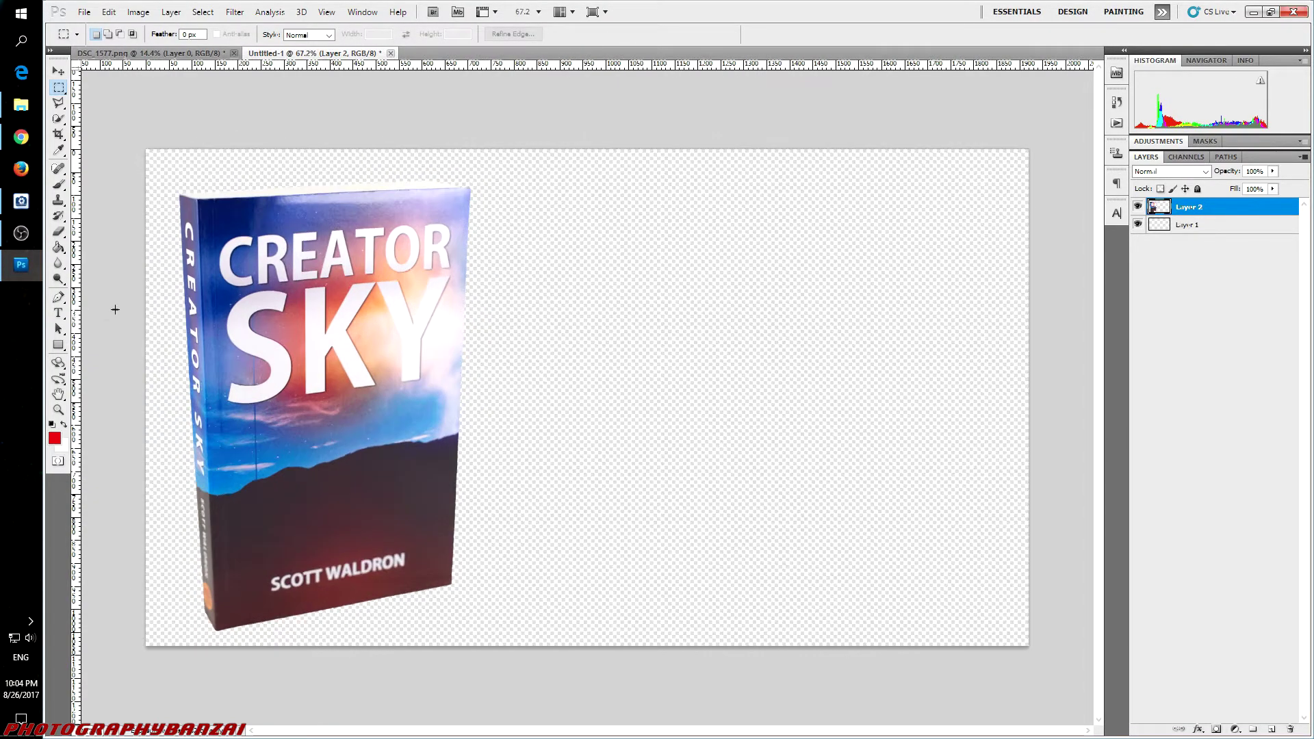
# Step: Add Impact text 'Creator Sky, Now on Amazon!' to the right of the book
pyautogui.click(574, 266)
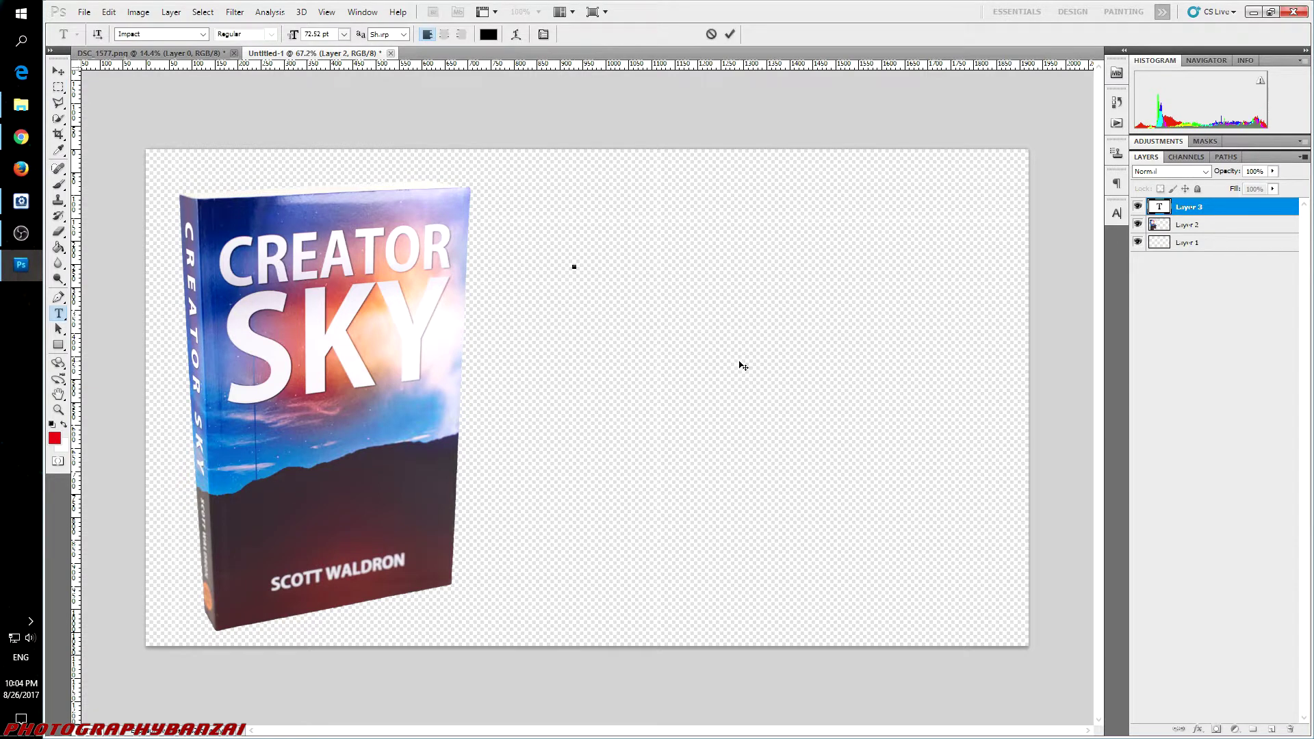
pyautogui.write('eator Sk')
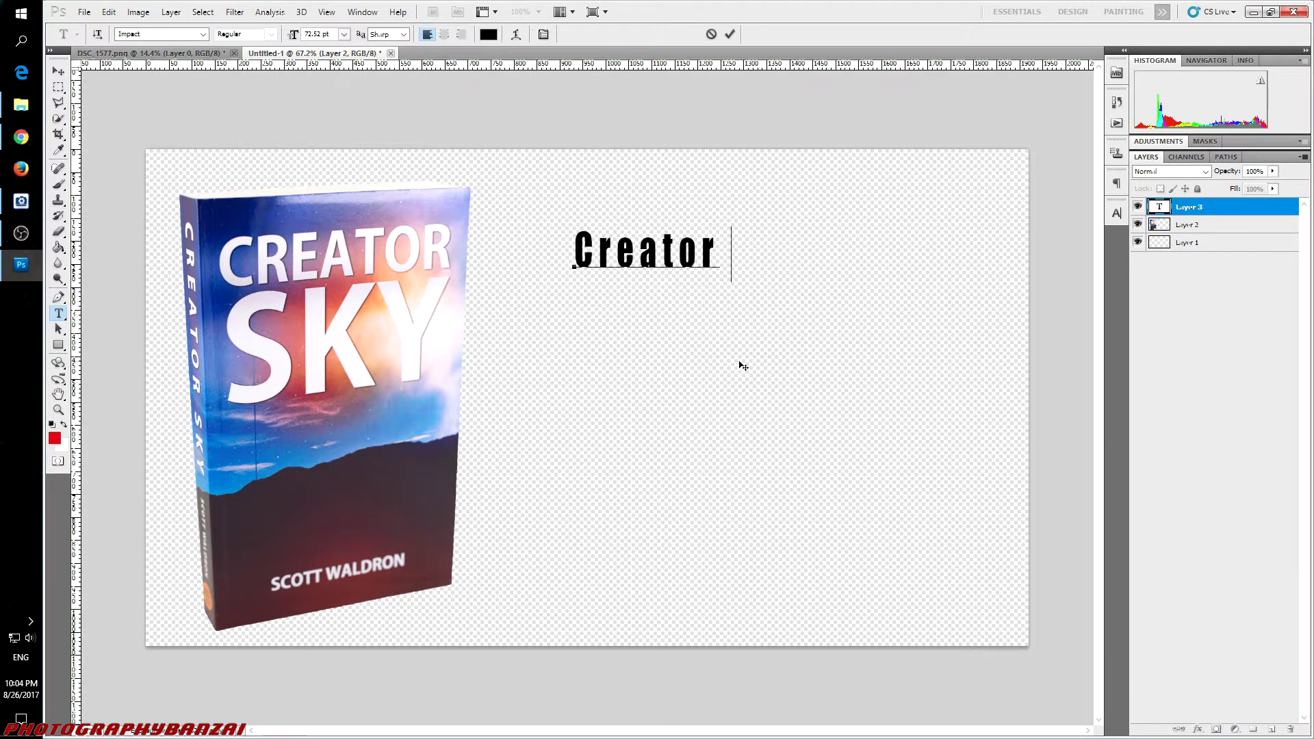
pyautogui.write('y,')
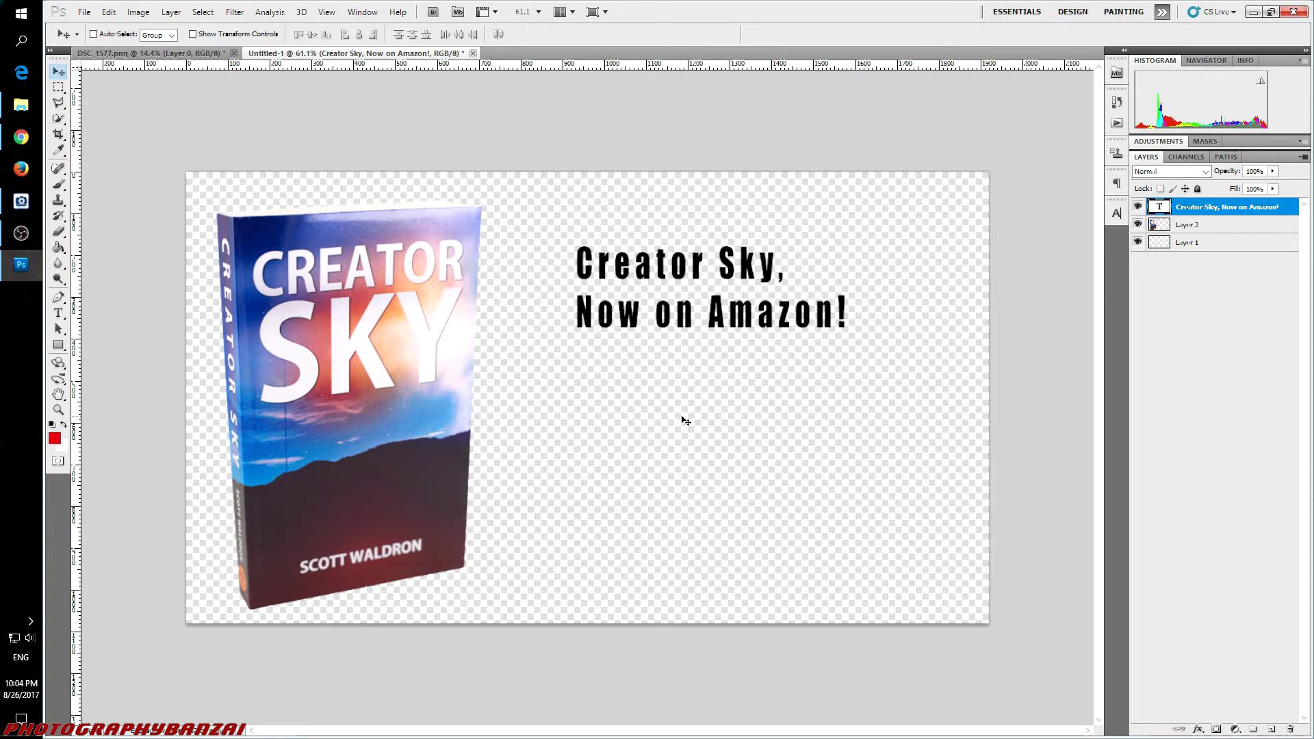
pyautogui.hotkey('alt', 'Tab')
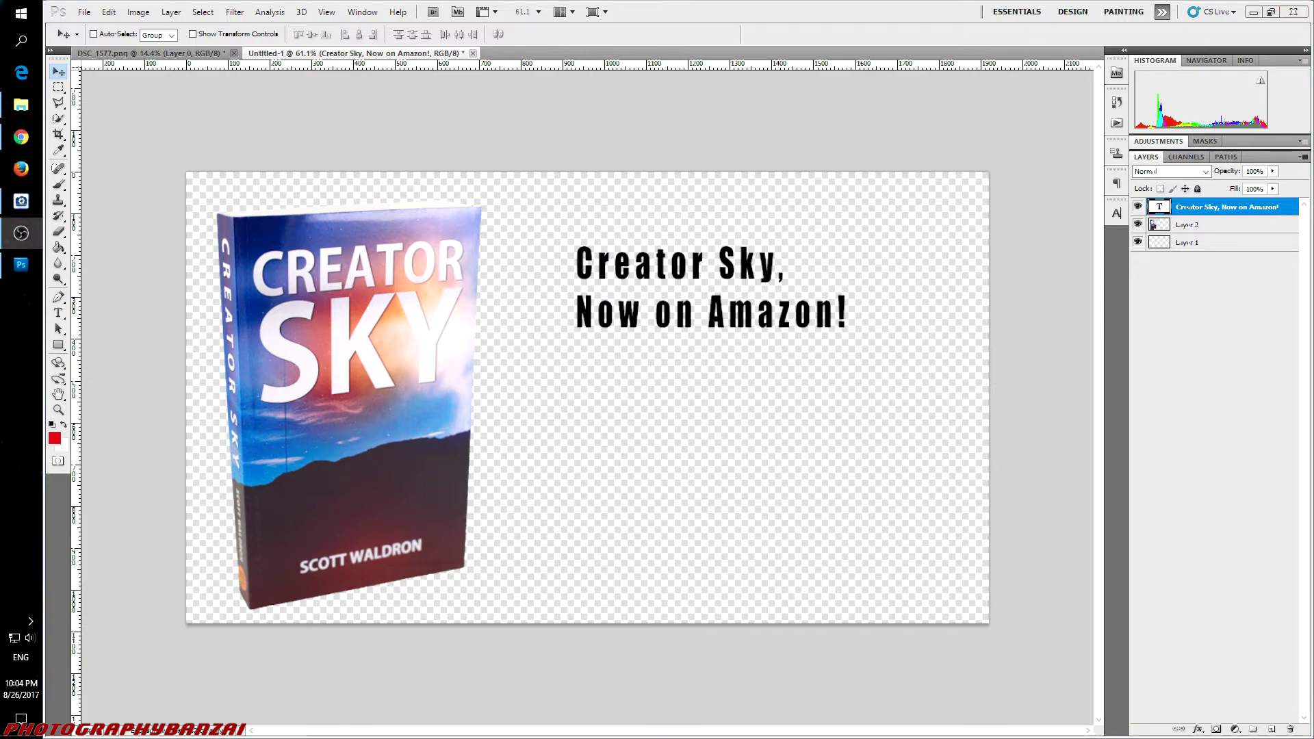